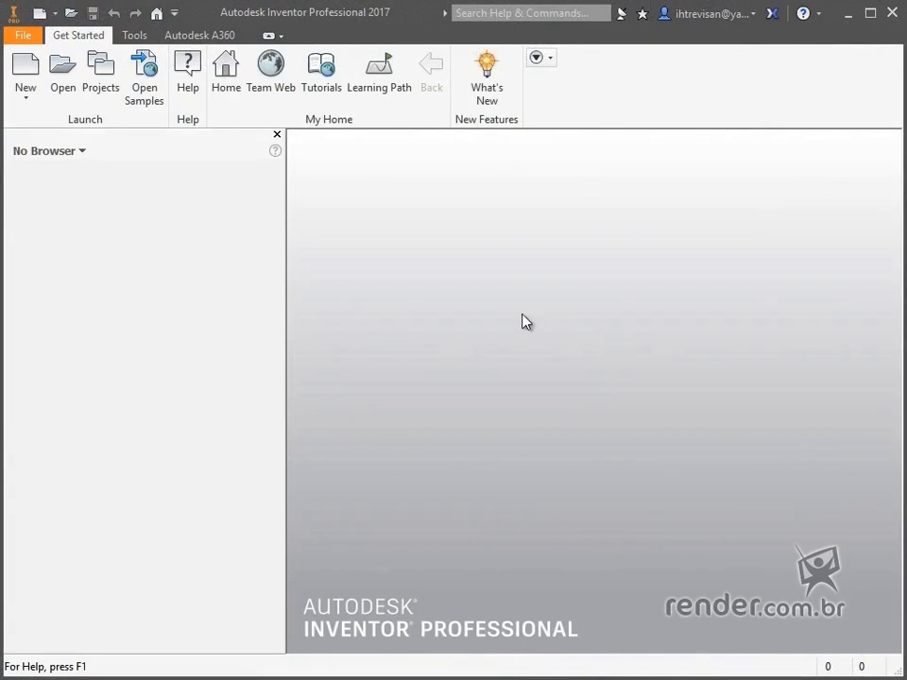
Step: Create a new part from the Standard (mm).ipt template and start a 2D sketch on the XY plane
{"action": "left_click", "coordinate": [28, 68]}
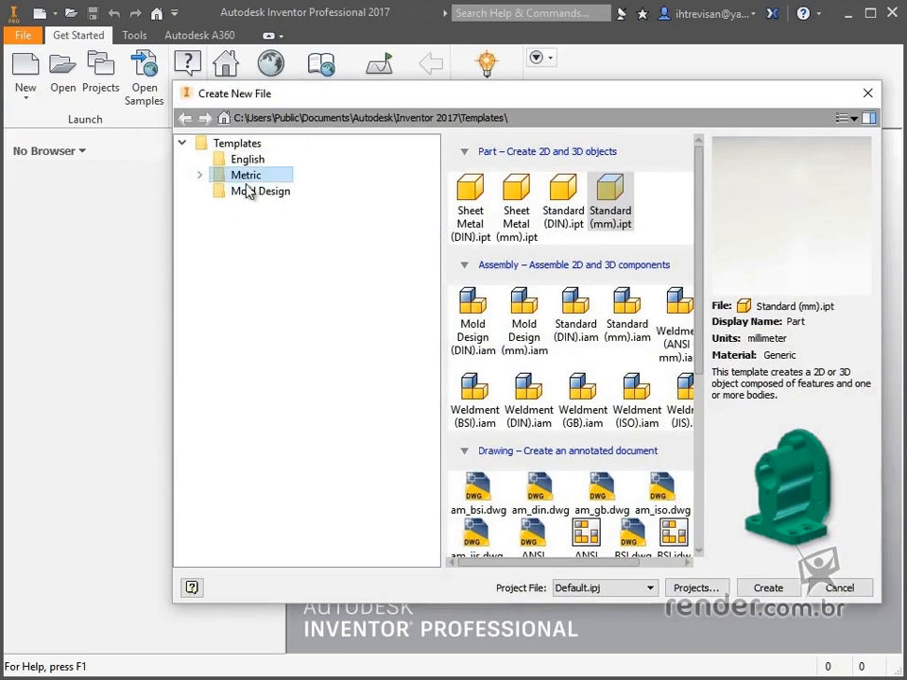
{"action": "double_click", "coordinate": [610, 199]}
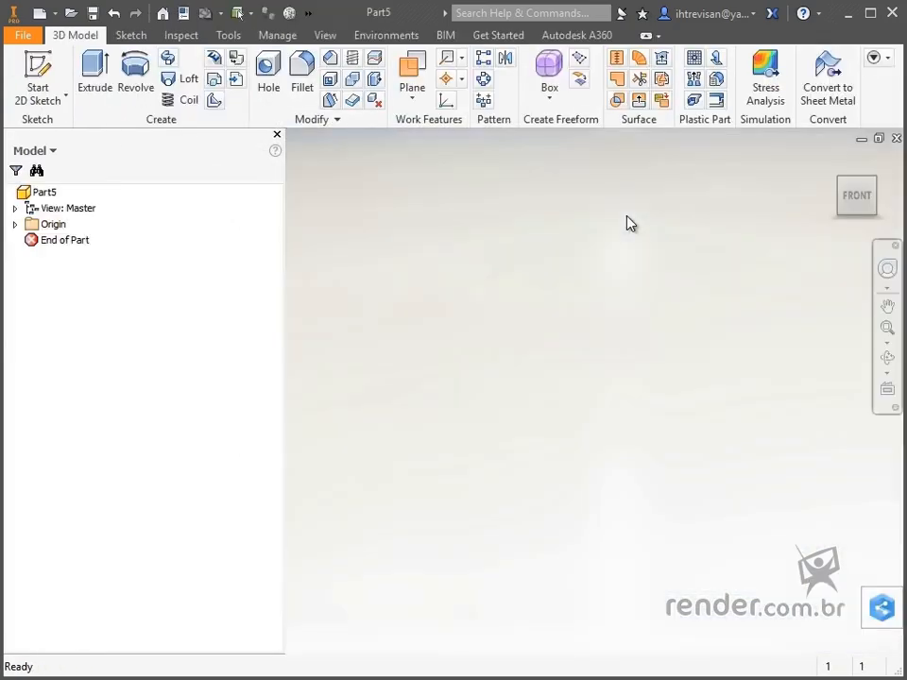
{"action": "left_click", "coordinate": [36, 74]}
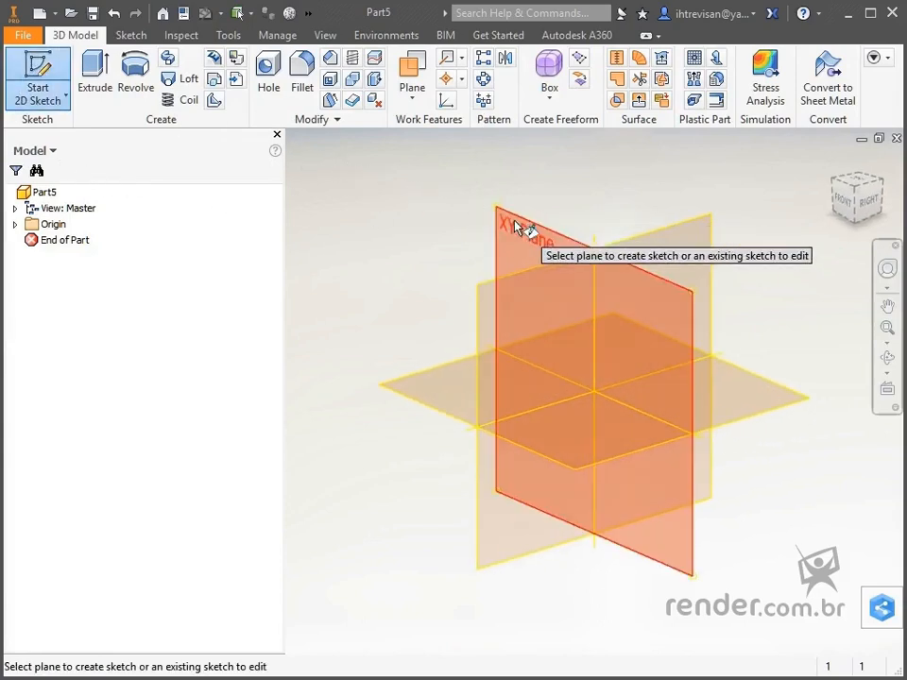
{"action": "left_click", "coordinate": [517, 229]}
Step: Sketch a closed six-line profile around the origin, about 19 mm wide and 14 mm tall, with a rectangular notch in its upper-right corner
{"action": "left_click", "coordinate": [90, 82]}
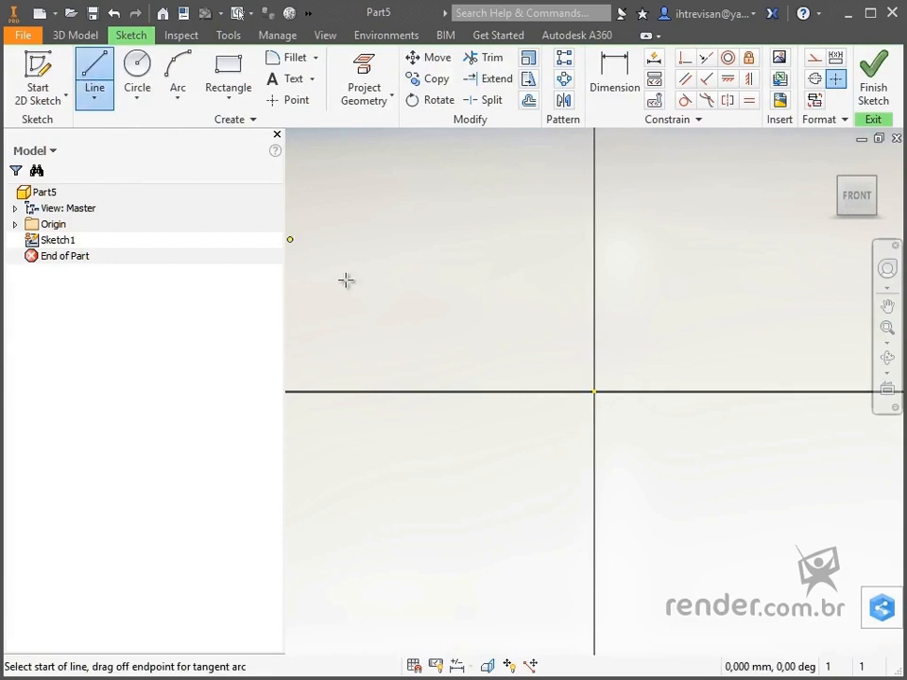
{"action": "left_click", "coordinate": [502, 466]}
{"action": "left_click", "coordinate": [502, 251]}
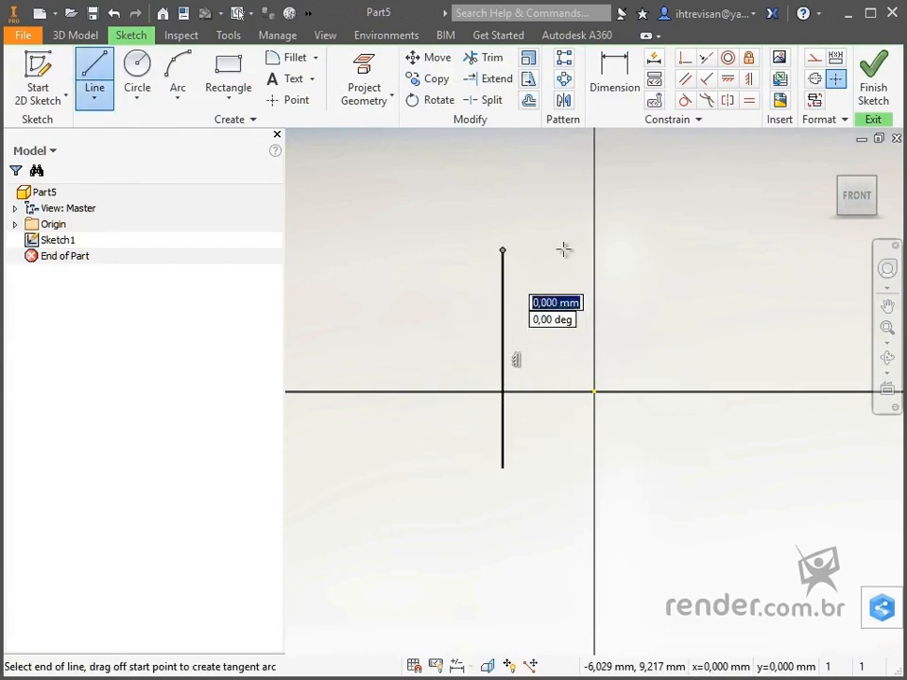
{"action": "left_click", "coordinate": [696, 250]}
{"action": "left_click", "coordinate": [696, 296]}
{"action": "left_click", "coordinate": [789, 295]}
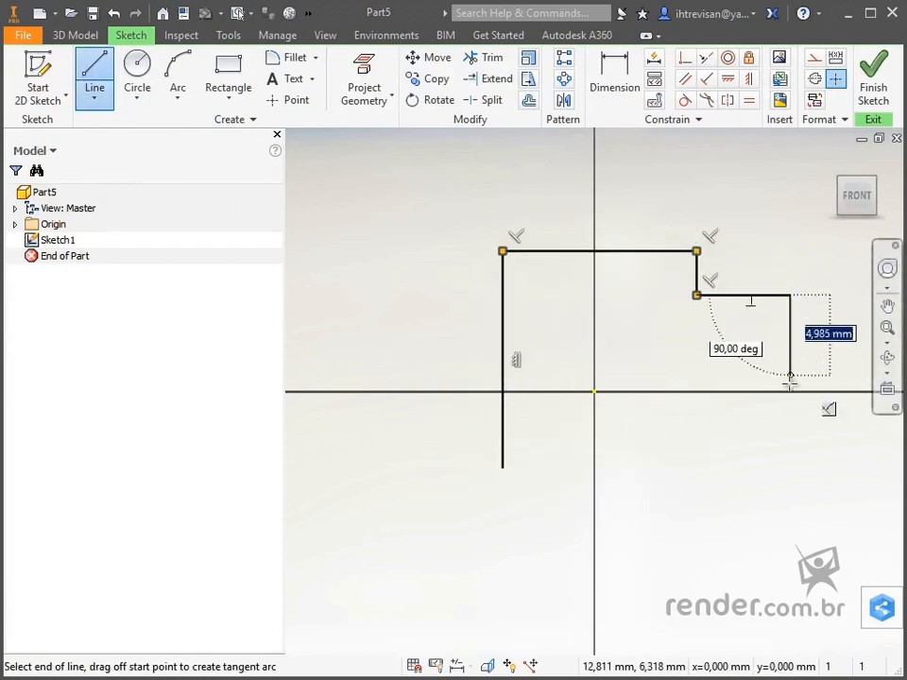
{"action": "left_click", "coordinate": [789, 469]}
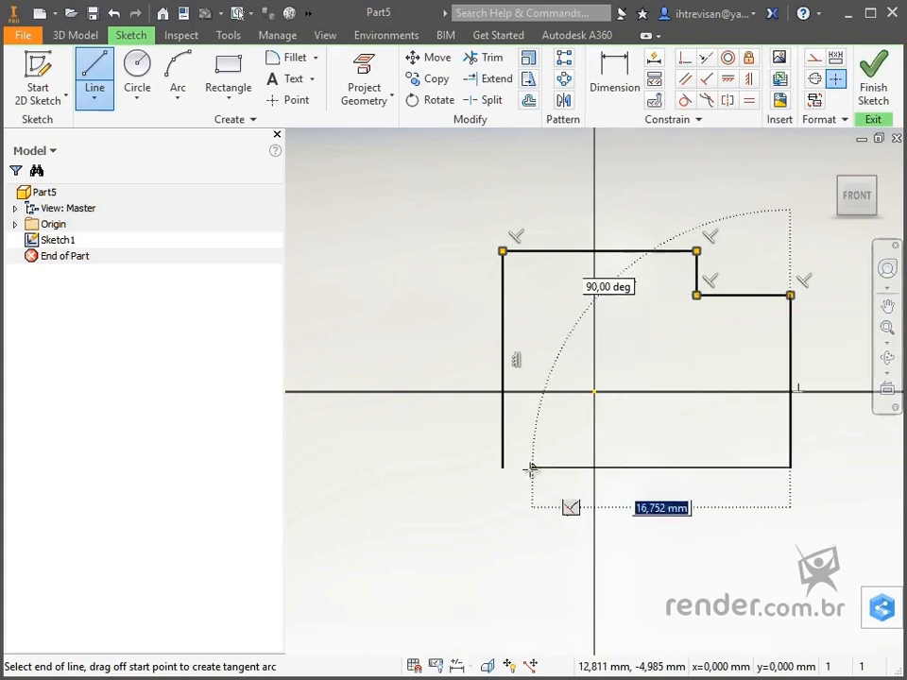
{"action": "left_click", "coordinate": [503, 466]}
{"action": "key", "text": "Escape"}
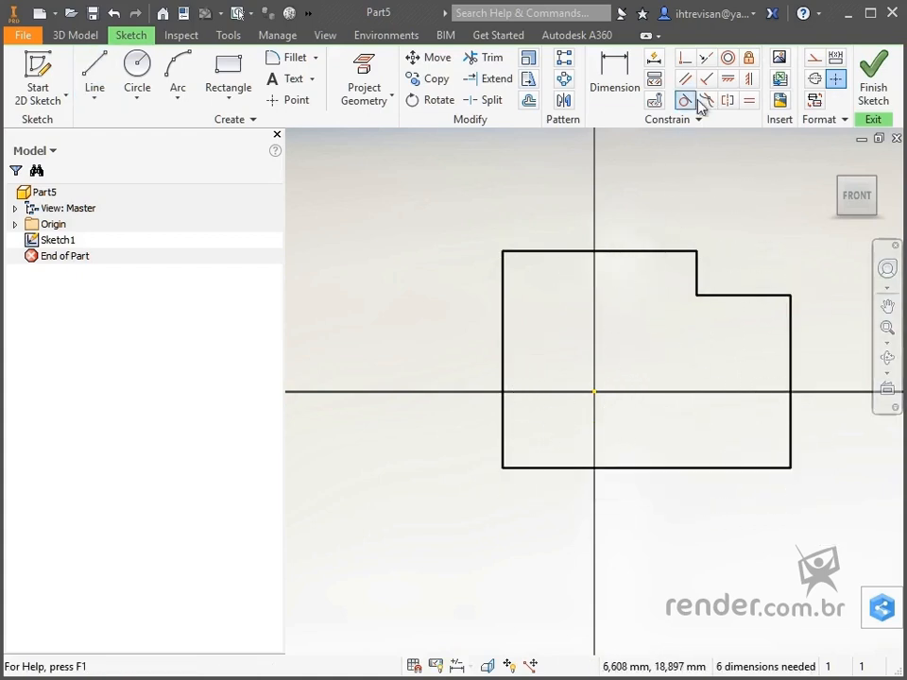
Step: Align the left edge's midpoint horizontally and the bottom edge's midpoint vertically with the origin, and move the notch's vertical edge inward
{"action": "left_click", "coordinate": [727, 78]}
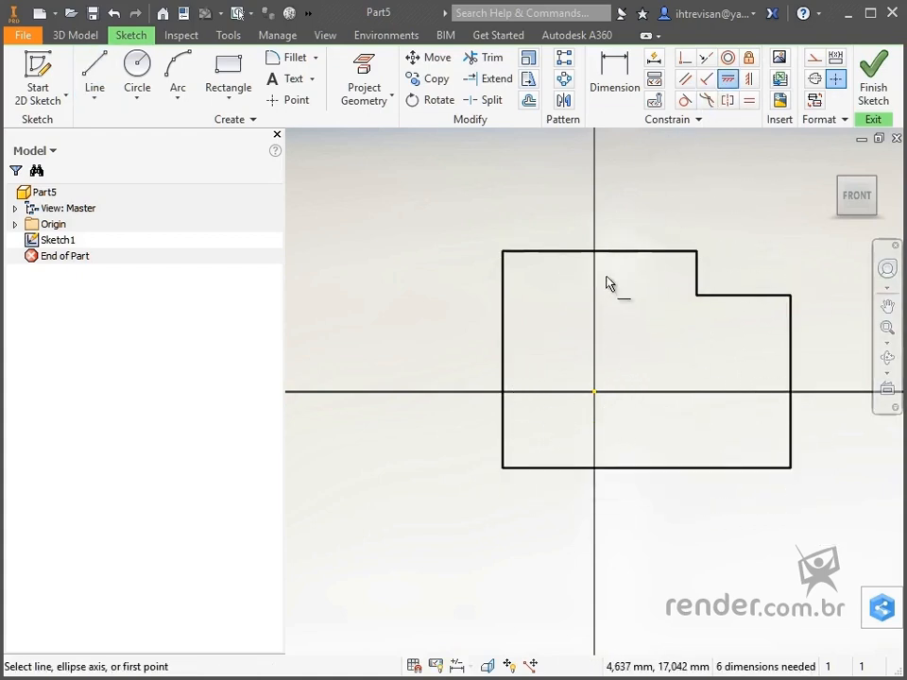
{"action": "left_click", "coordinate": [594, 391]}
{"action": "left_click", "coordinate": [501, 363]}
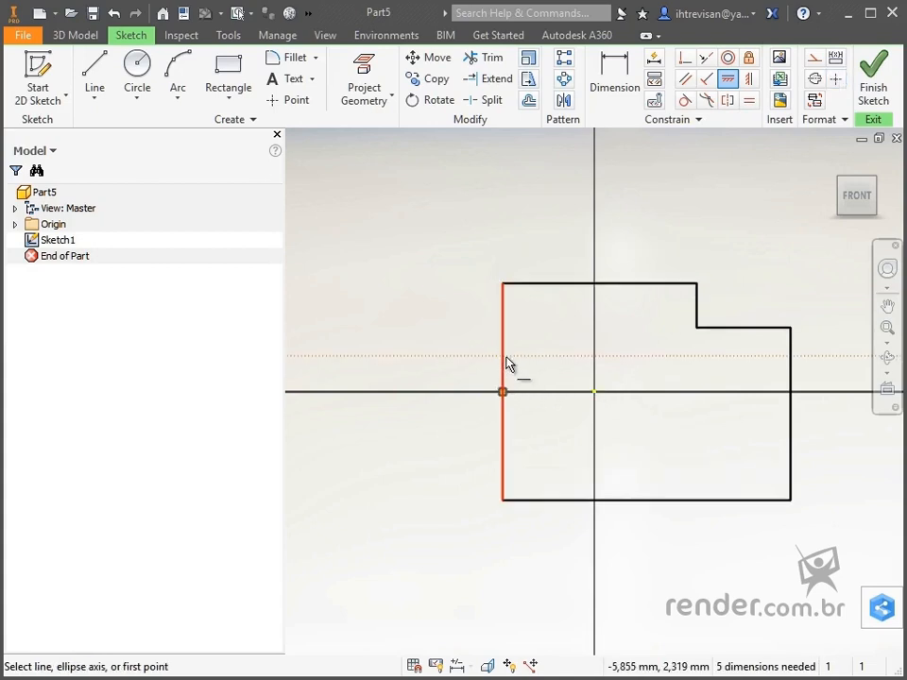
{"action": "left_click", "coordinate": [751, 80]}
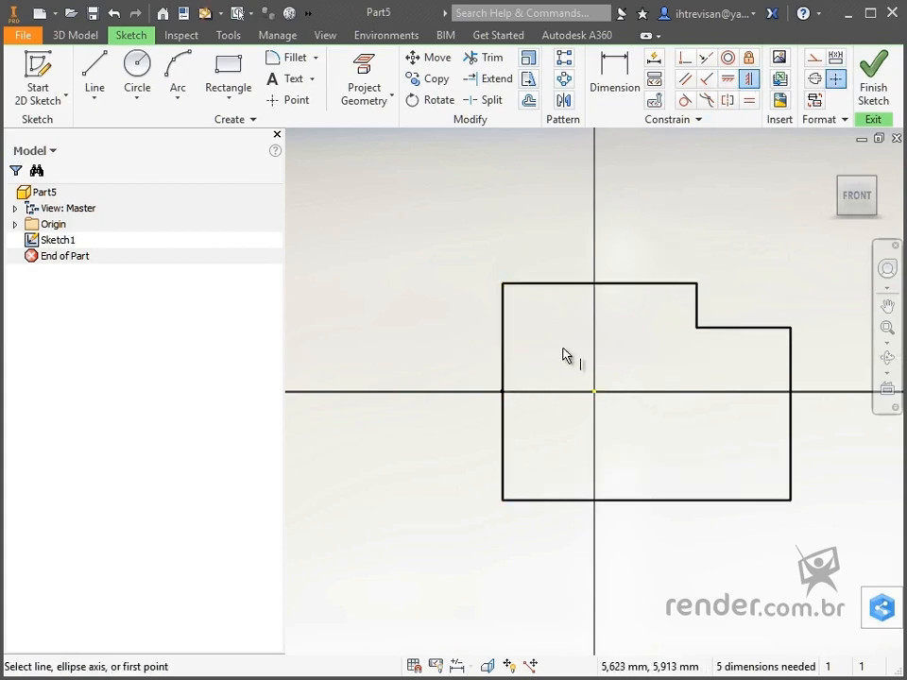
{"action": "left_click", "coordinate": [597, 392]}
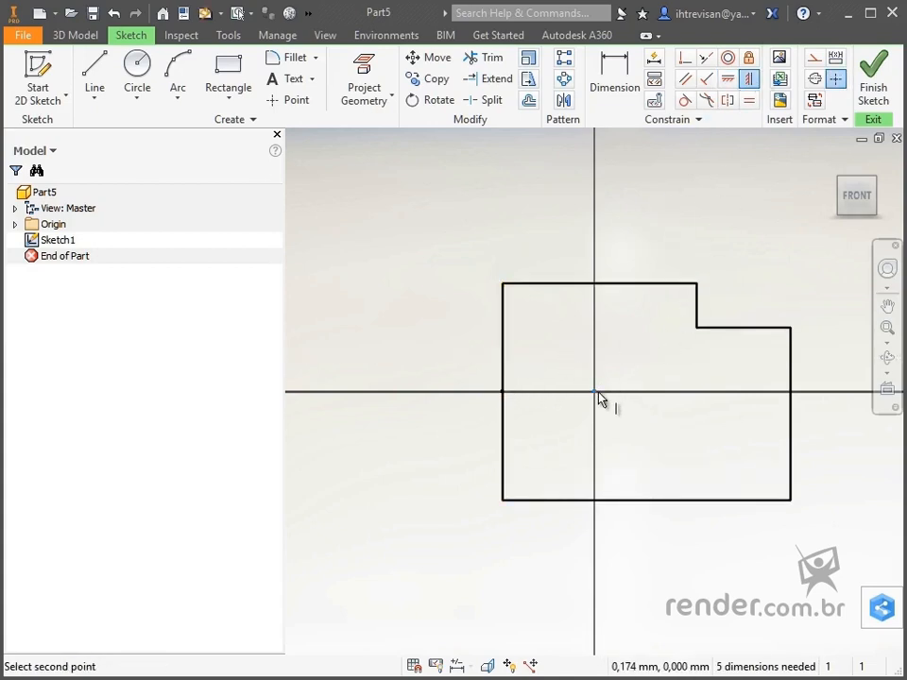
{"action": "left_click", "coordinate": [646, 500]}
{"action": "key", "text": "Escape"}
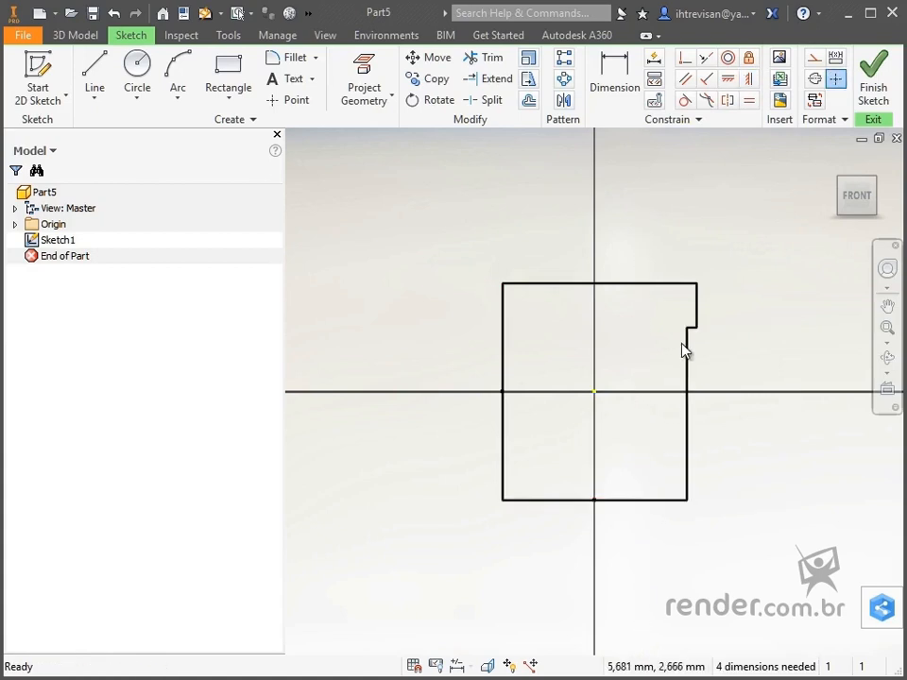
{"action": "left_click_drag", "start_coordinate": [697, 320], "coordinate": [658, 319]}
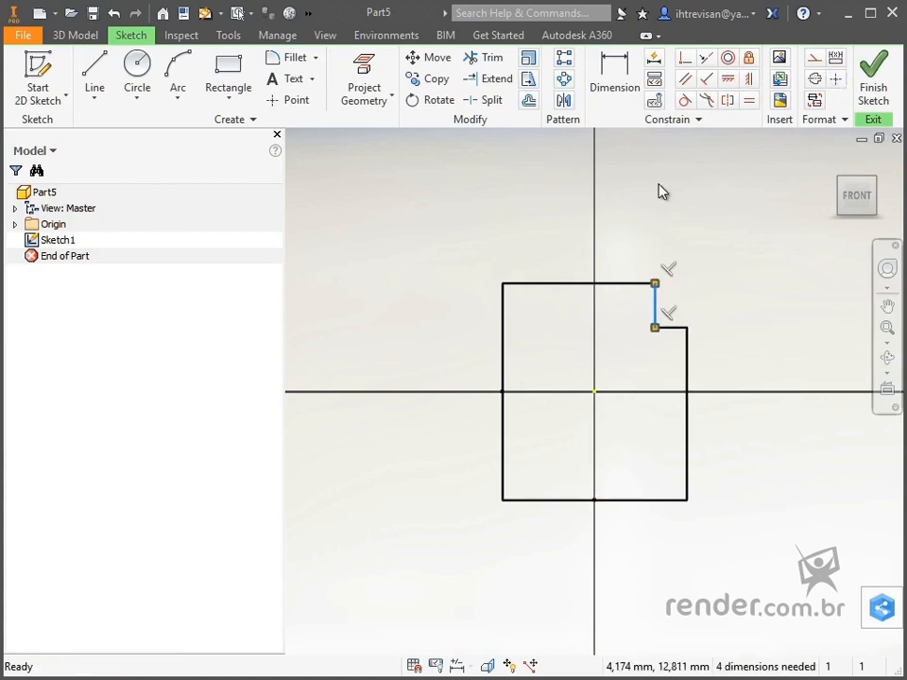
Step: Dimension the profile's bottom edge and set its length to 50 mm
{"action": "left_click", "coordinate": [609, 80]}
{"action": "left_click", "coordinate": [633, 503]}
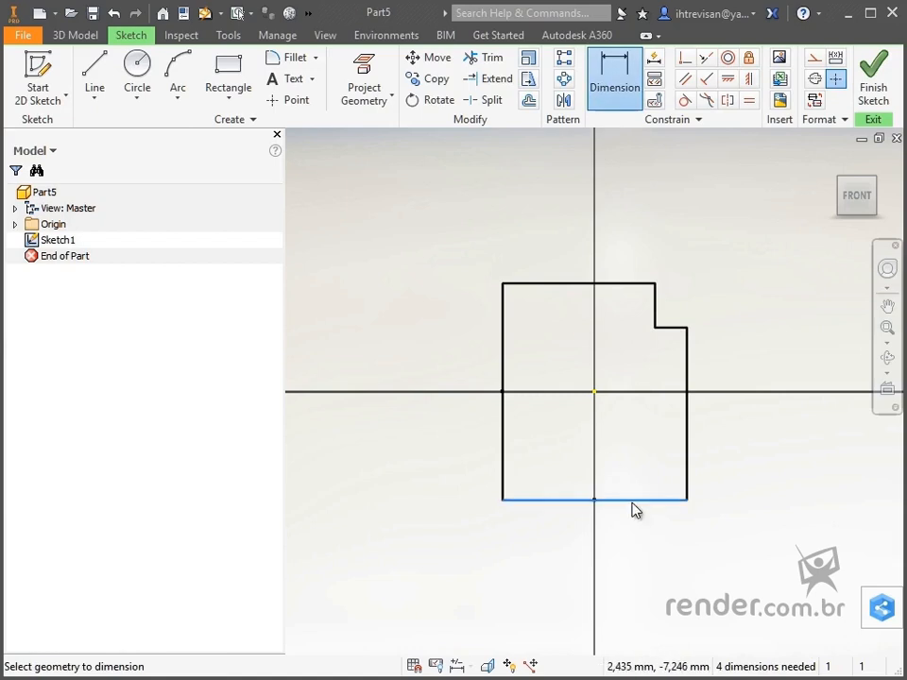
{"action": "left_click", "coordinate": [645, 568]}
{"action": "type", "text": "80"}
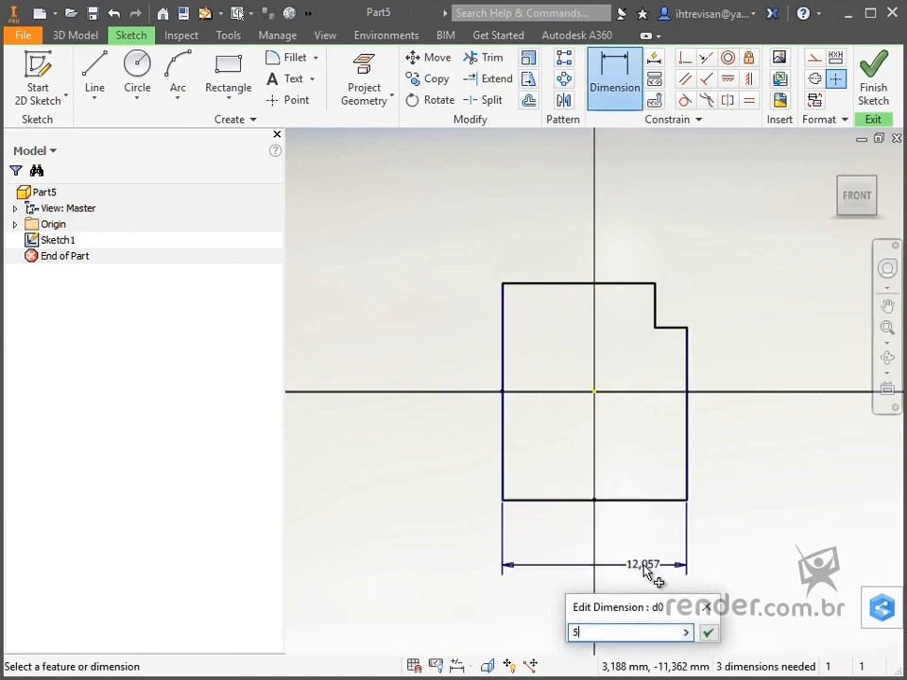
{"action": "key", "text": "Return"}
{"action": "key", "text": "F2"}
{"action": "middle_click", "coordinate": [647, 573]}
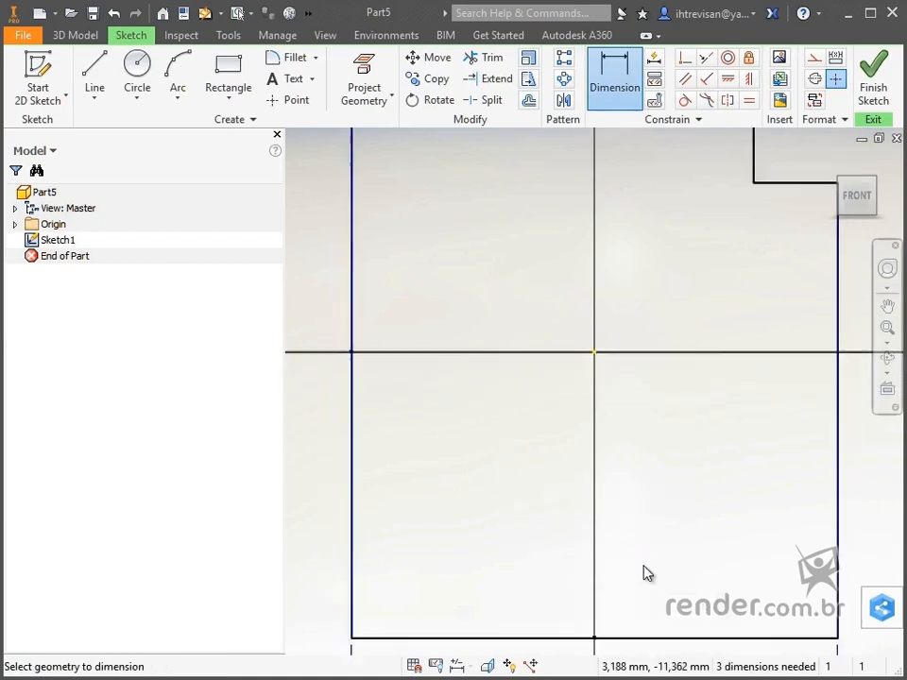
{"action": "scroll", "coordinate": [647, 573], "scroll_direction": "up", "scroll_amount": 3}
{"action": "scroll", "coordinate": [647, 573], "scroll_direction": "down", "scroll_amount": 6}
{"action": "scroll", "coordinate": [646, 573], "scroll_direction": "down", "scroll_amount": 2}
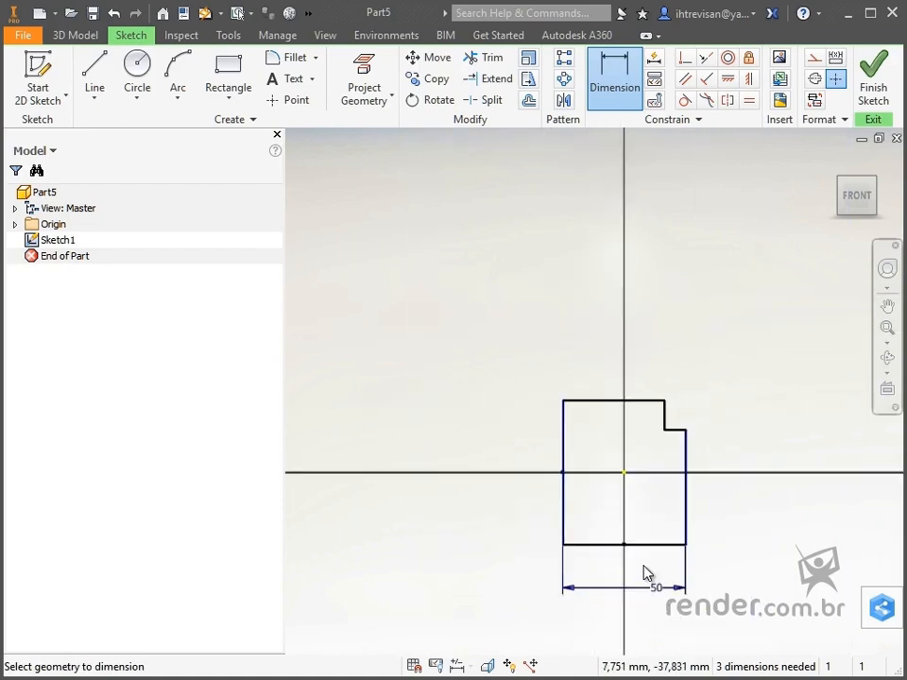
{"action": "middle_click_drag", "start_coordinate": [658, 558], "coordinate": [642, 487]}
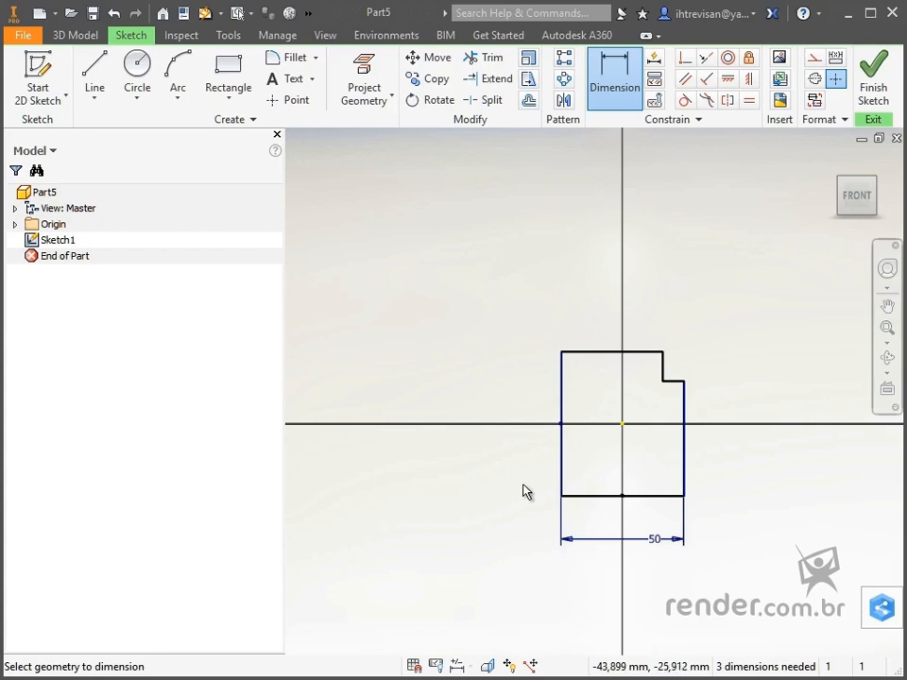
Step: Dimension the profile's left edge and link its length to the bottom width parameter d0
{"action": "left_click", "coordinate": [560, 464]}
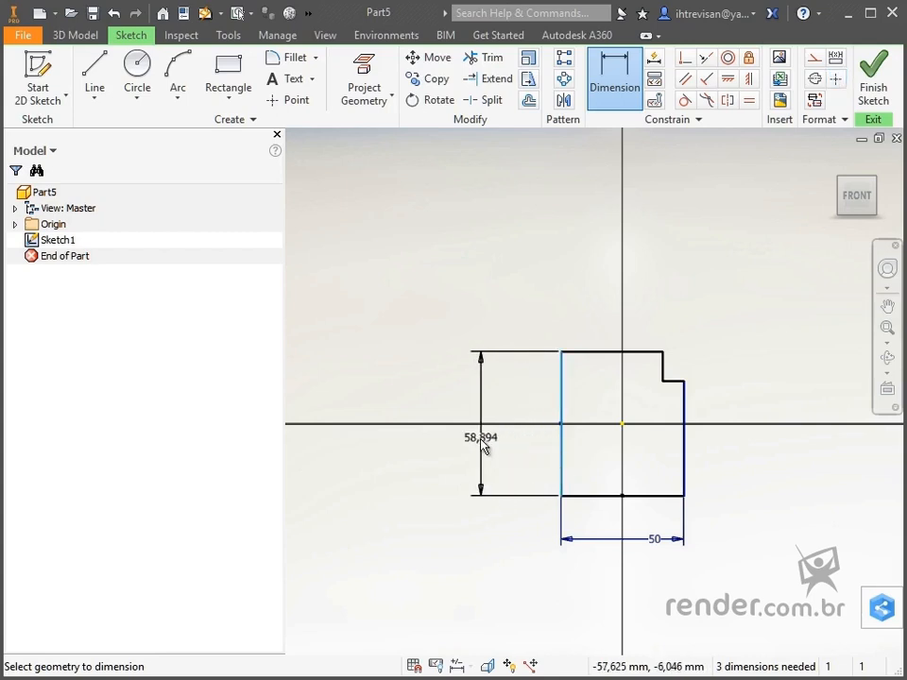
{"action": "left_click", "coordinate": [479, 451]}
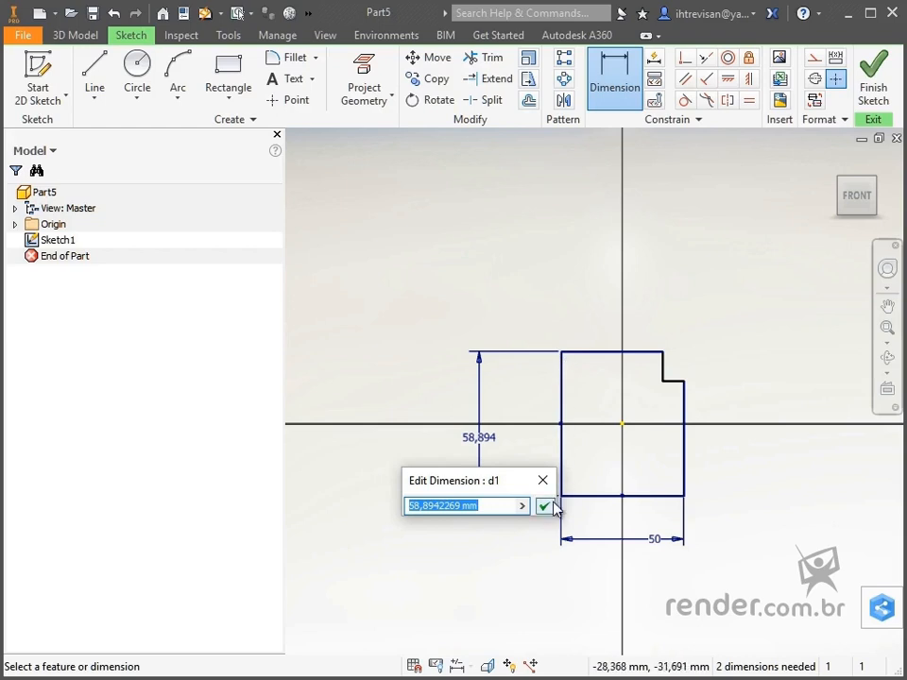
{"action": "left_click", "coordinate": [666, 540]}
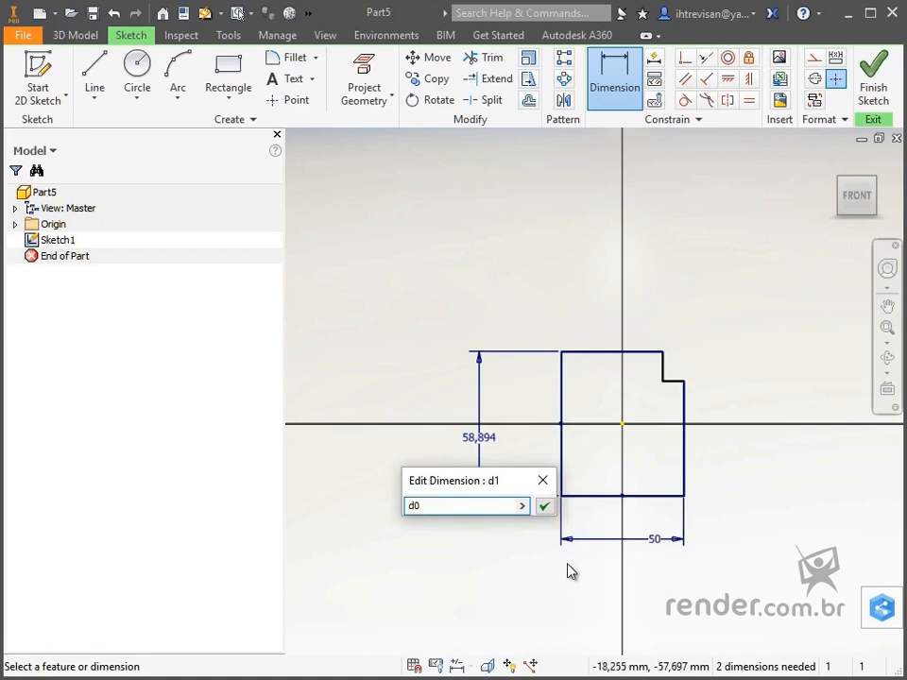
{"action": "double_click", "coordinate": [412, 505]}
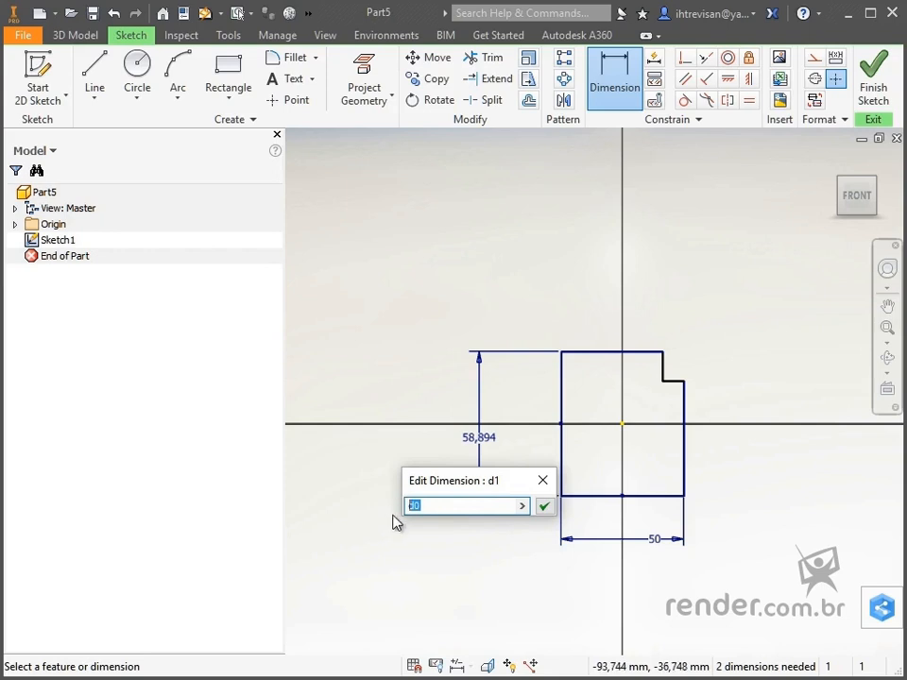
{"action": "left_click", "coordinate": [431, 507]}
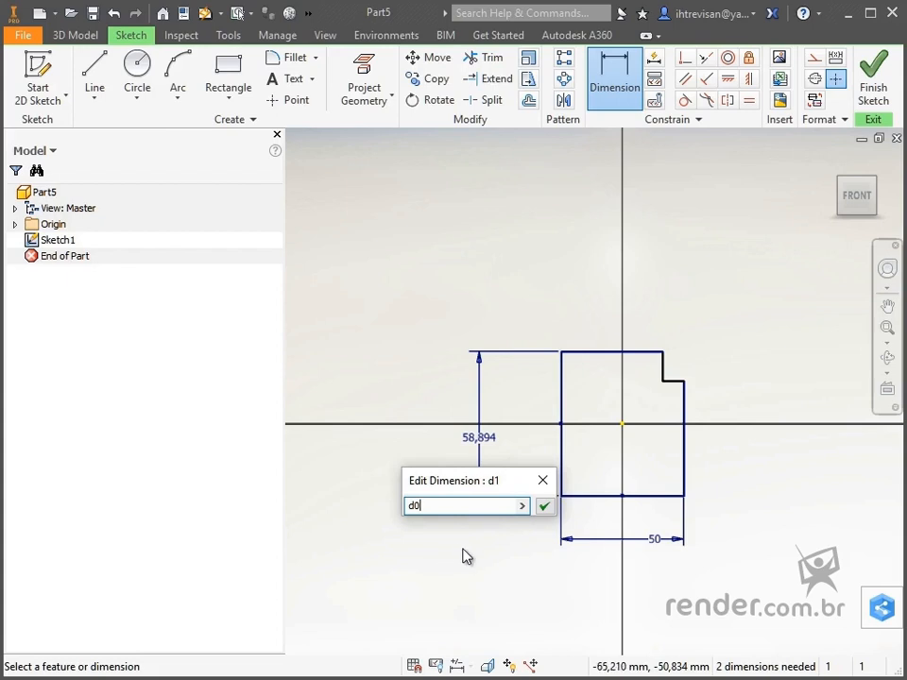
{"action": "left_click", "coordinate": [545, 510]}
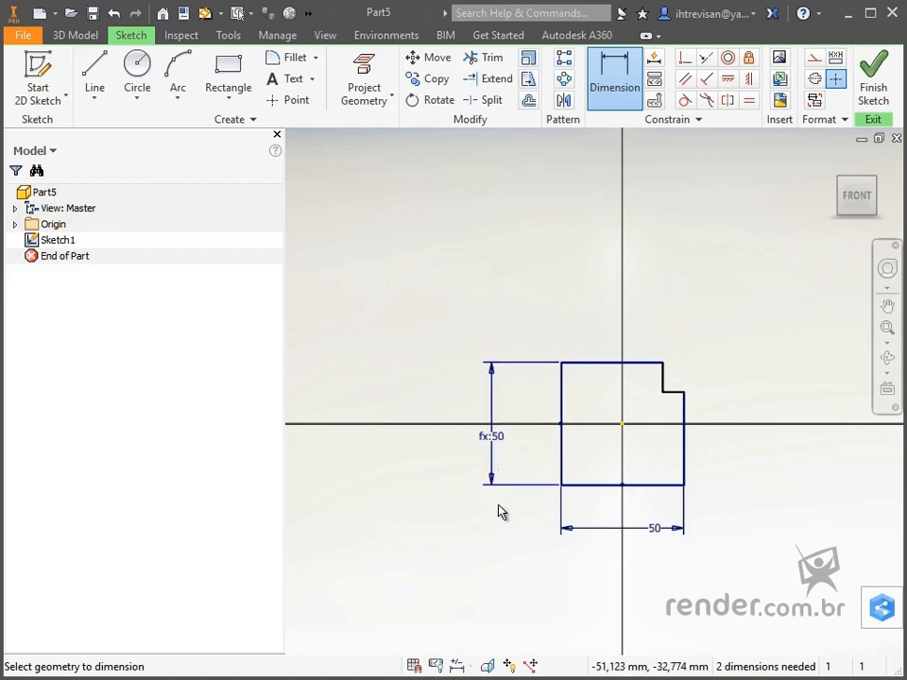
Step: Set the profile's bottom width dimension to 70 mm
{"action": "left_click", "coordinate": [647, 537]}
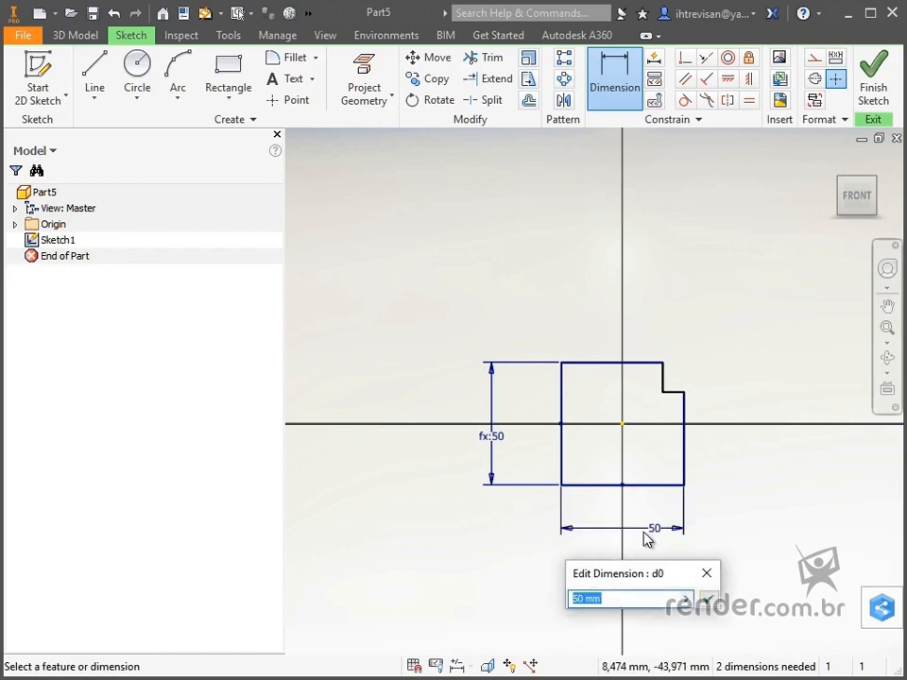
{"action": "type", "text": "70"}
{"action": "key", "text": "Return"}
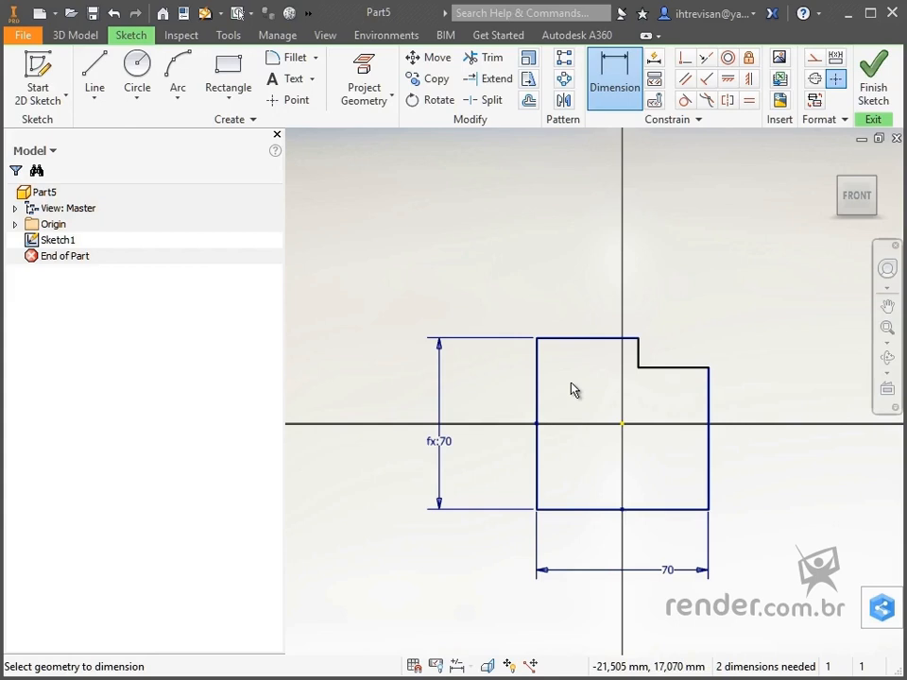
{"action": "key", "text": "Escape"}
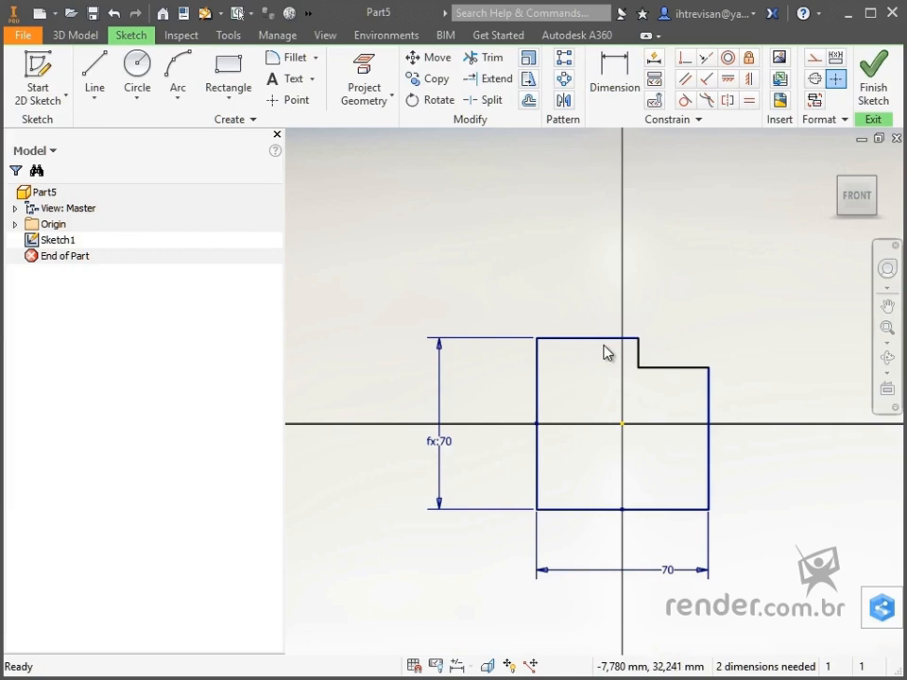
Step: Dimension the profile's top edge with the formula d0/2, referencing the bottom width
{"action": "key", "text": "d"}
{"action": "left_click", "coordinate": [604, 338]}
{"action": "left_click", "coordinate": [597, 297]}
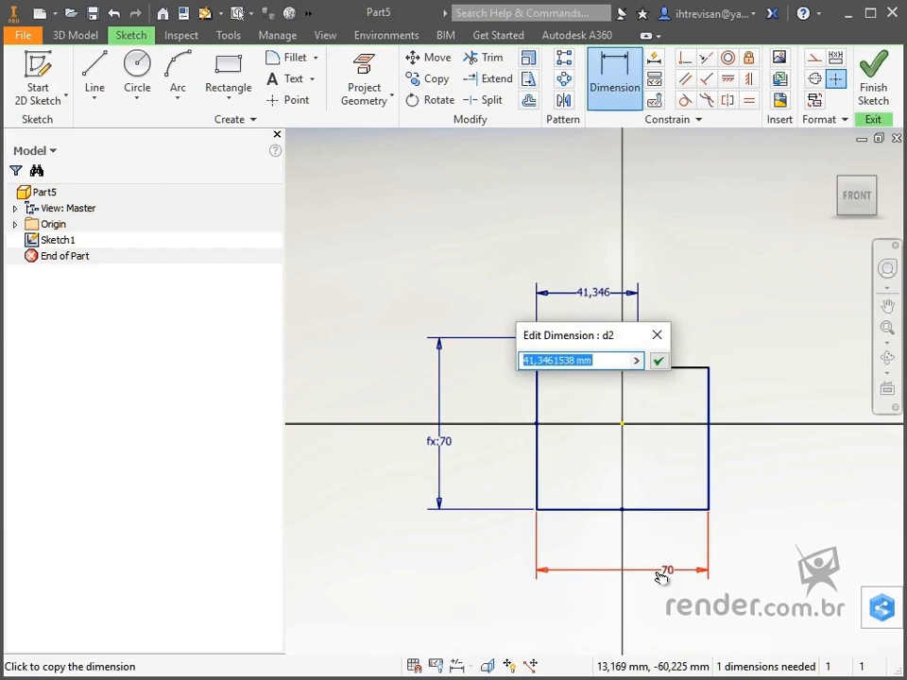
{"action": "left_click", "coordinate": [660, 577]}
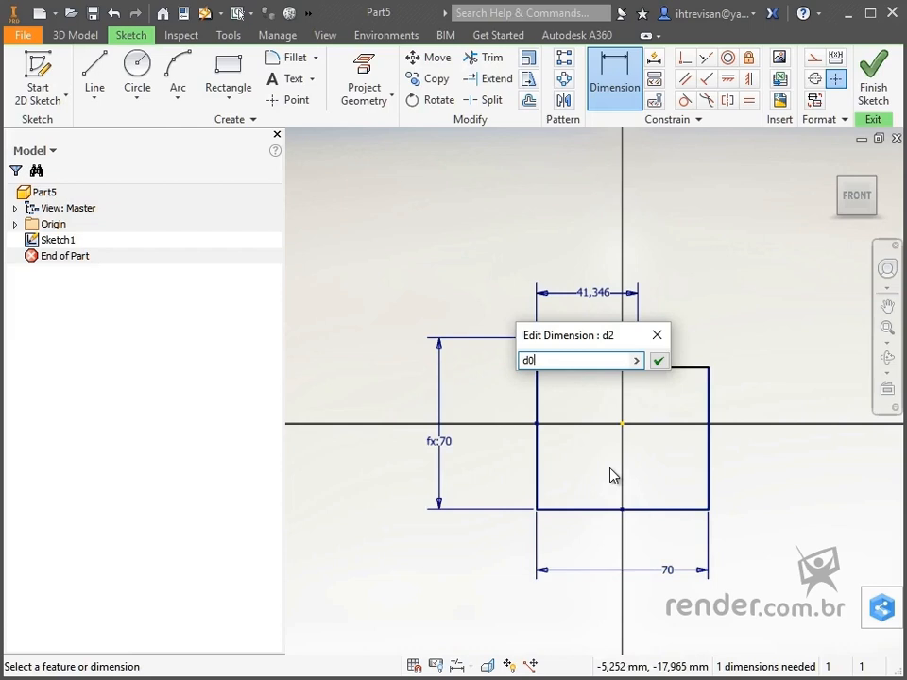
{"action": "type", "text": "/2"}
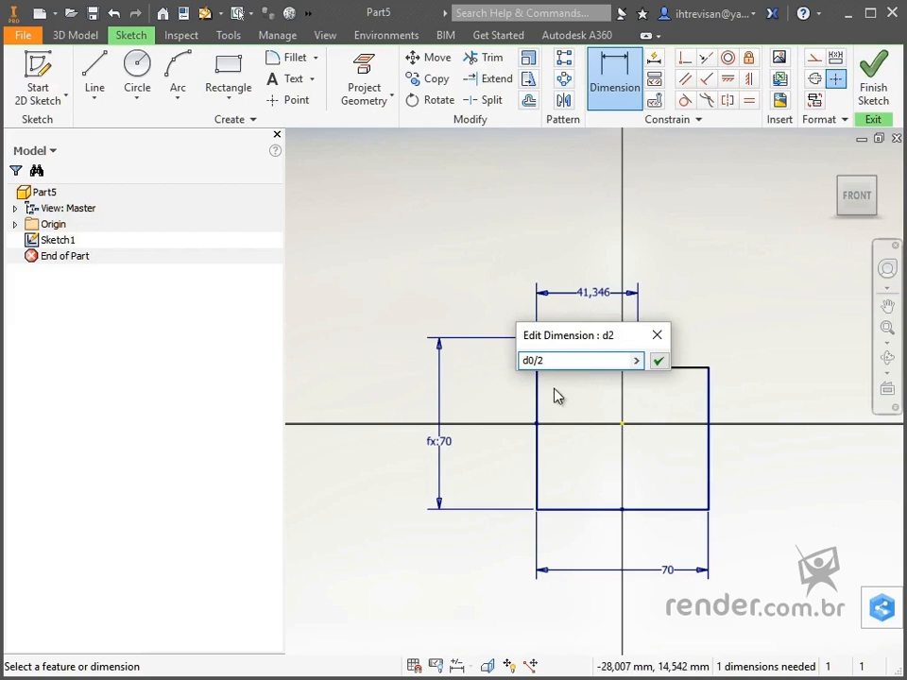
{"action": "key", "text": "Return"}
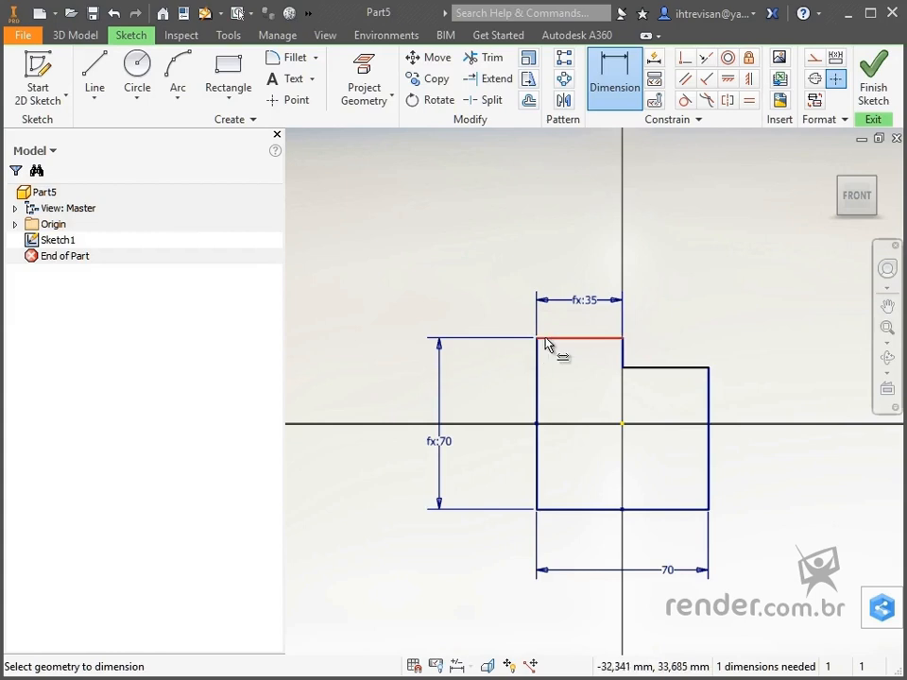
Step: Set the profile's bottom width dimension to 60 mm
{"action": "left_click", "coordinate": [668, 571]}
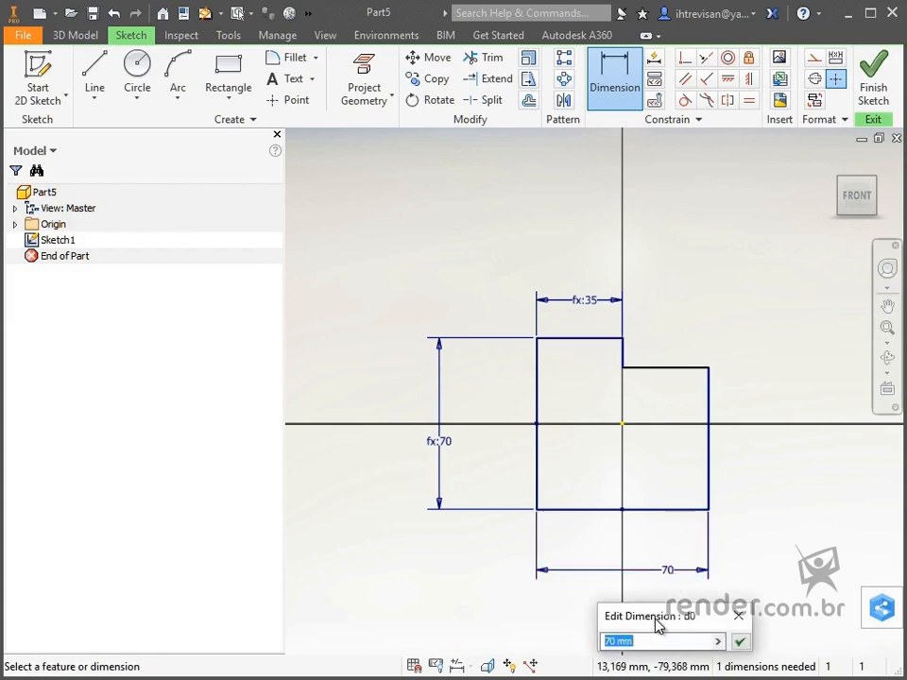
{"action": "type", "text": "60"}
{"action": "key", "text": "Return"}
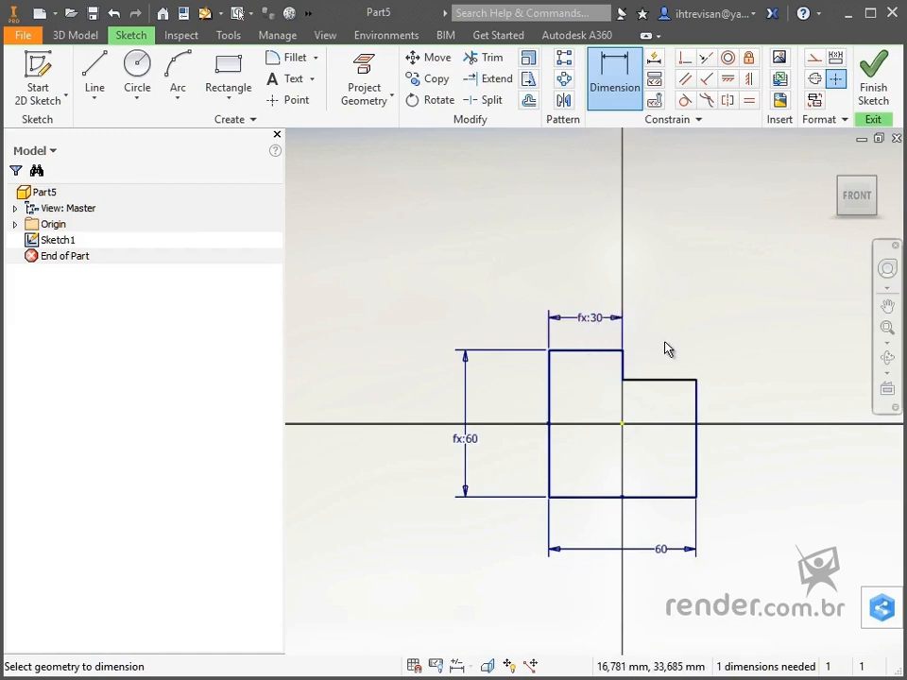
Step: Dimension the profile's right edge with the formula d1-10, referencing the left edge's height
{"action": "left_click", "coordinate": [698, 408]}
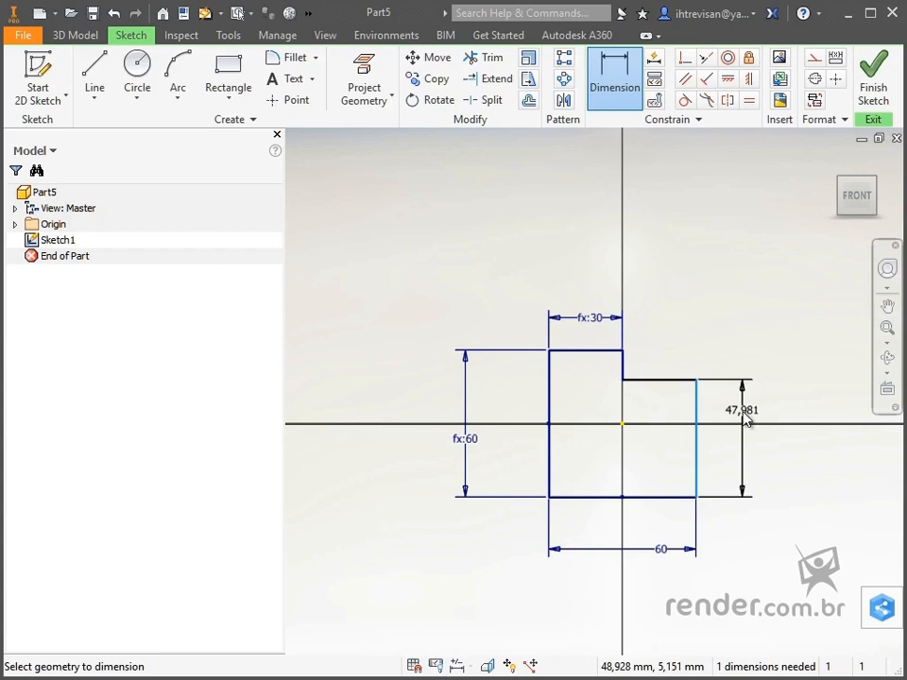
{"action": "left_click", "coordinate": [746, 419]}
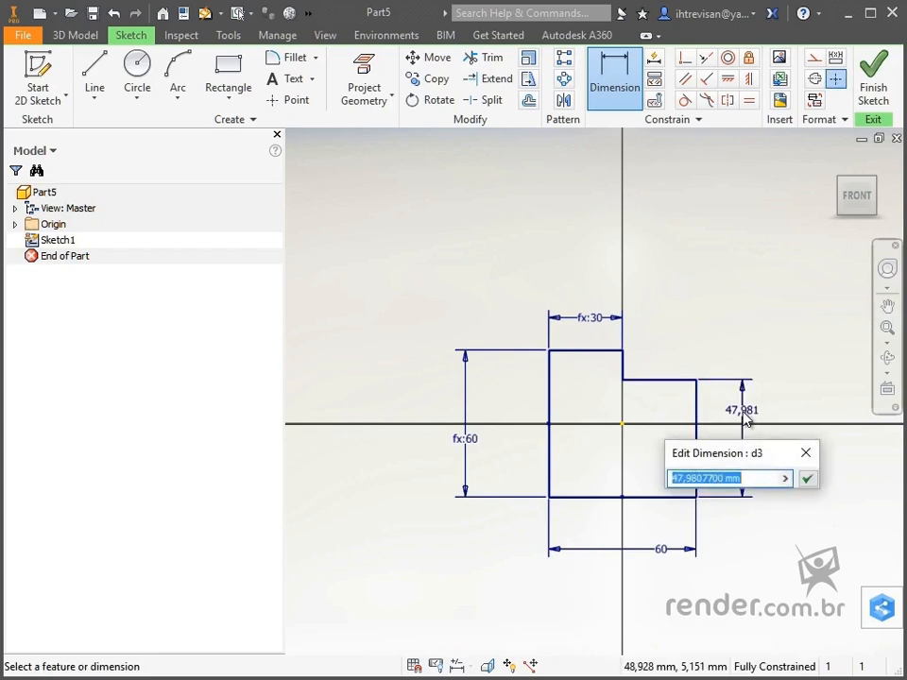
{"action": "left_click", "coordinate": [467, 451]}
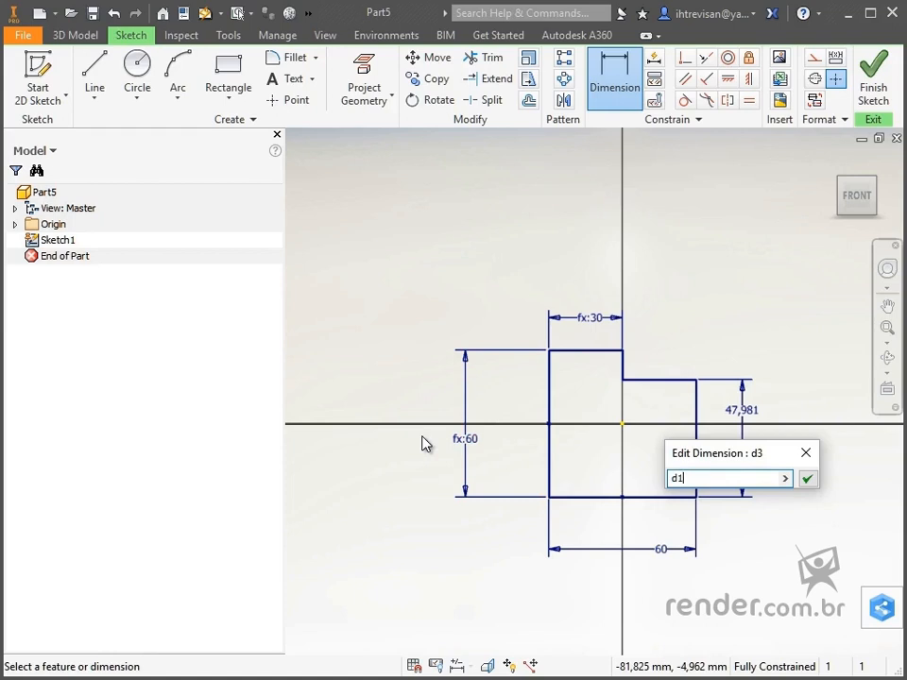
{"action": "type", "text": "-10"}
{"action": "key", "text": "Return"}
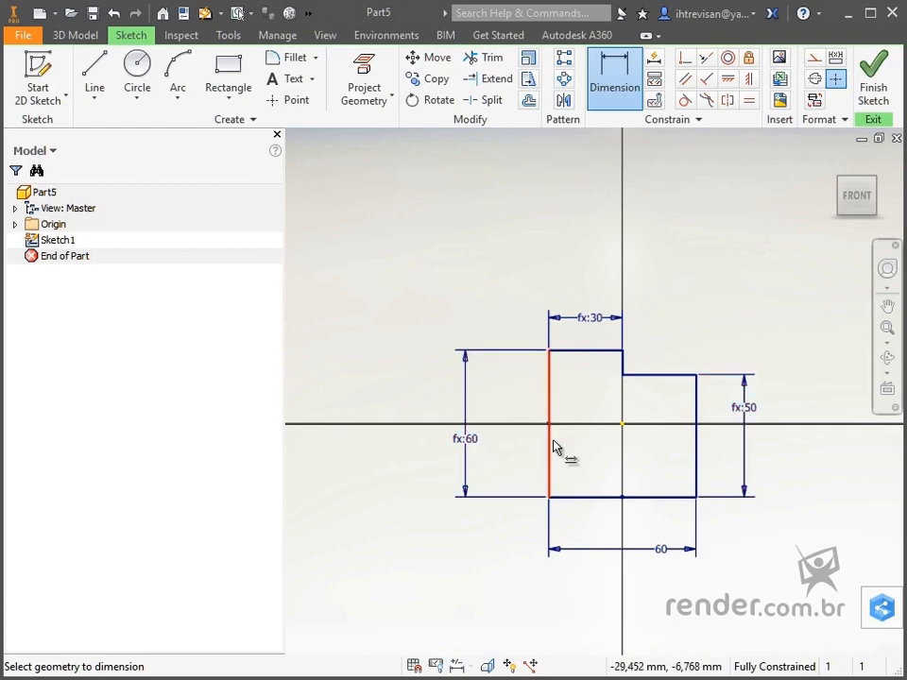
Step: Set the profile's bottom width dimension d0 to 70 mm
{"action": "double_click", "coordinate": [661, 554]}
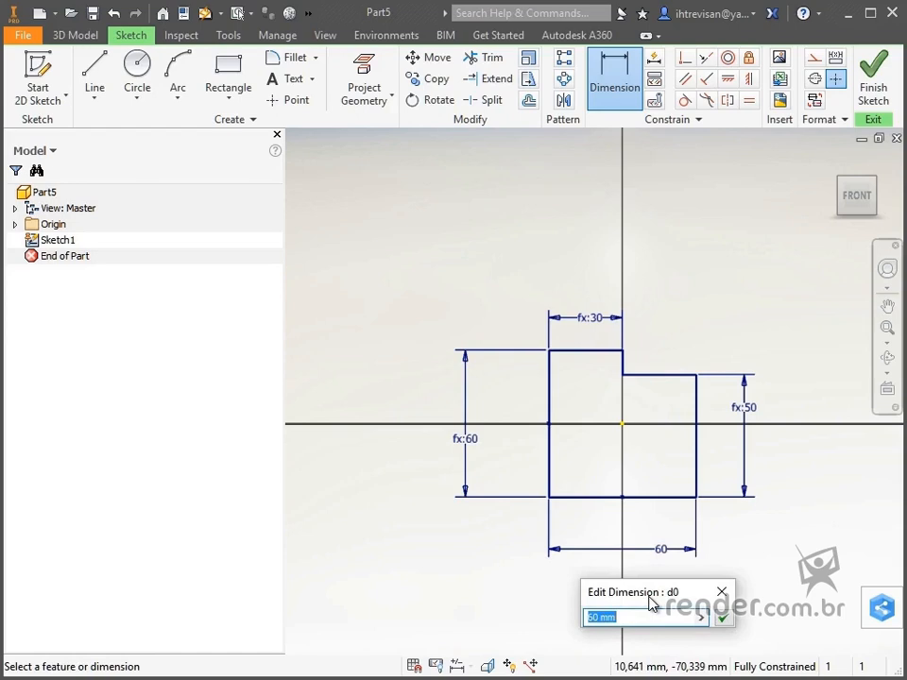
{"action": "left_click", "coordinate": [722, 592]}
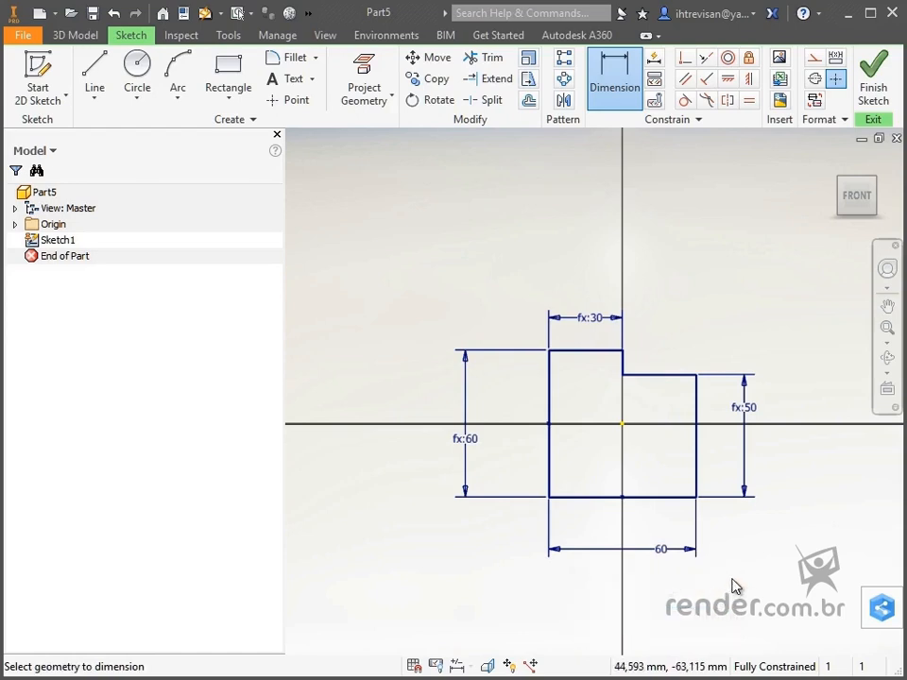
{"action": "left_click", "coordinate": [659, 549]}
{"action": "type", "text": "70"}
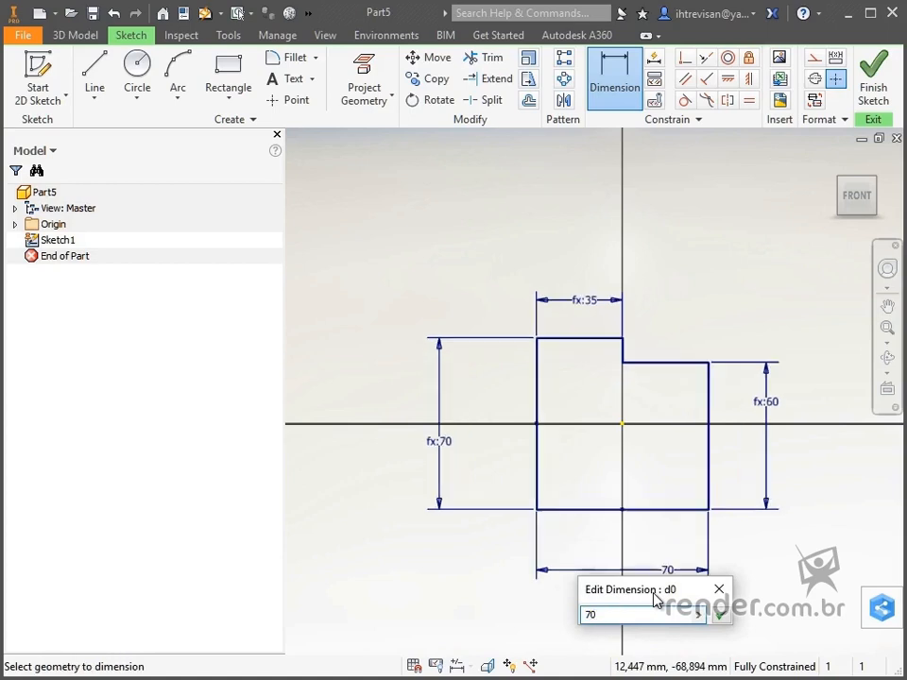
{"action": "key", "text": "Return"}
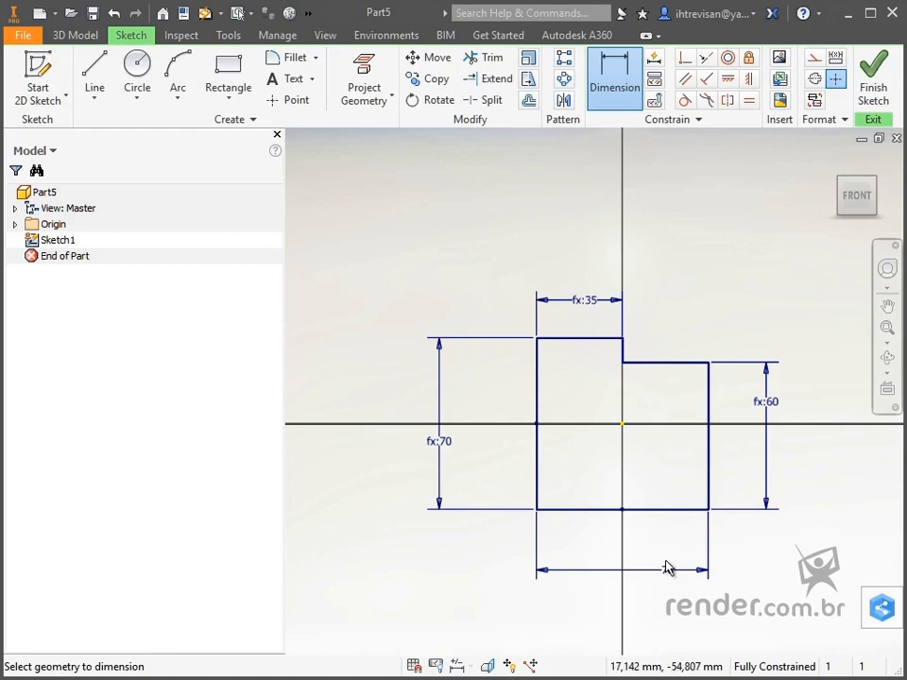
Step: Define the profile's bottom width dimension d0 with the expression 35*2
{"action": "left_click", "coordinate": [668, 573]}
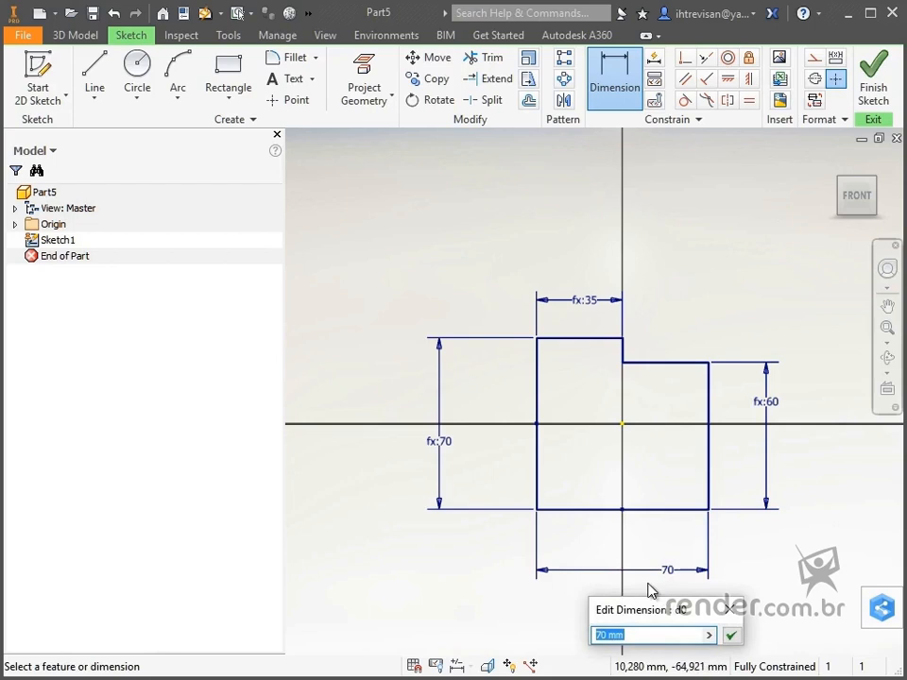
{"action": "type", "text": "35*2"}
{"action": "key", "text": "Return"}
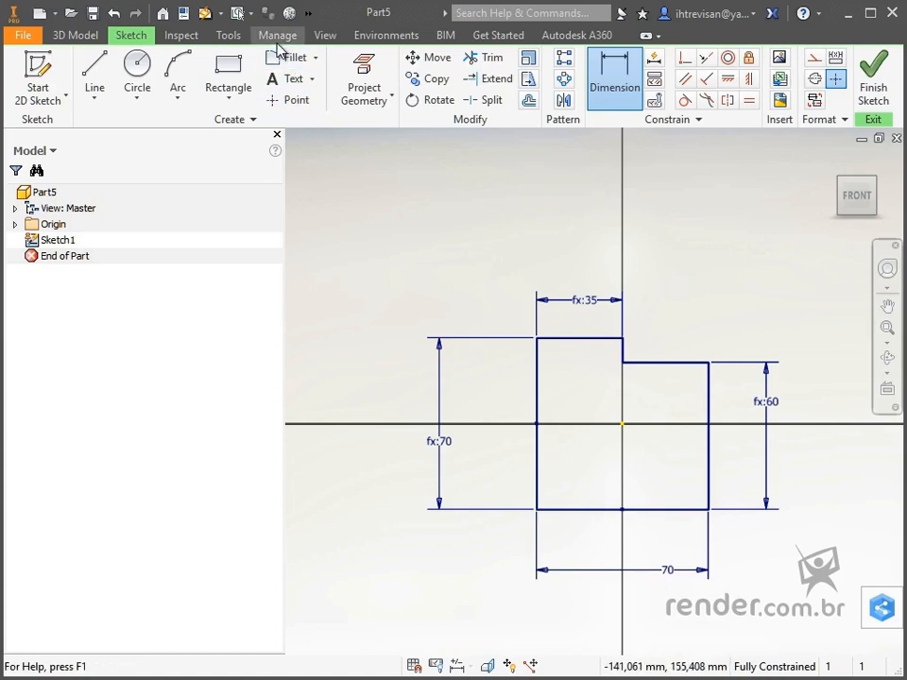
Step: Open the part's parameter table to examine the equations of the sketch dimensions
{"action": "left_click", "coordinate": [278, 36]}
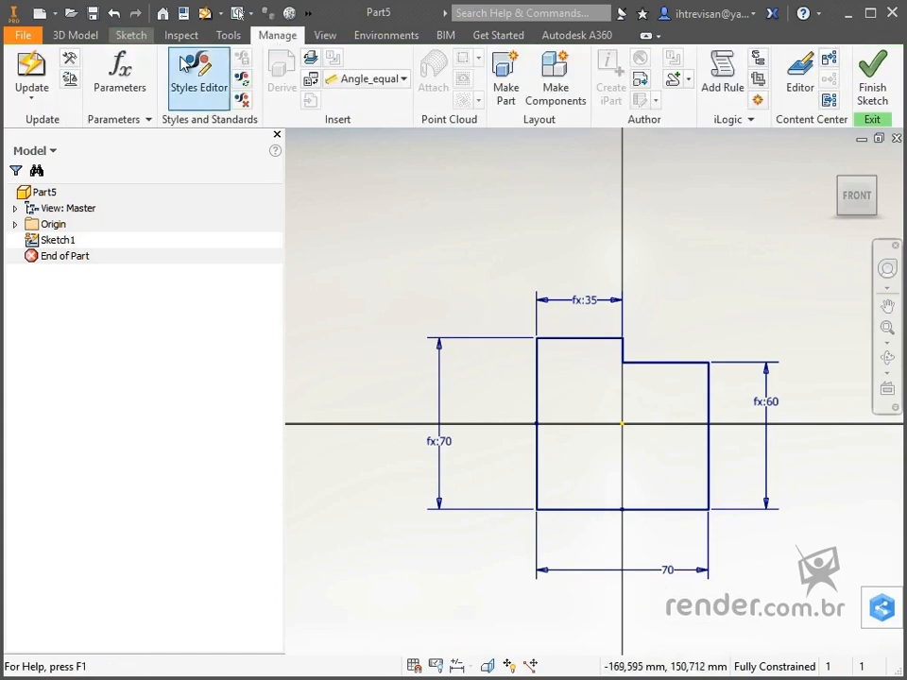
{"action": "left_click", "coordinate": [135, 80]}
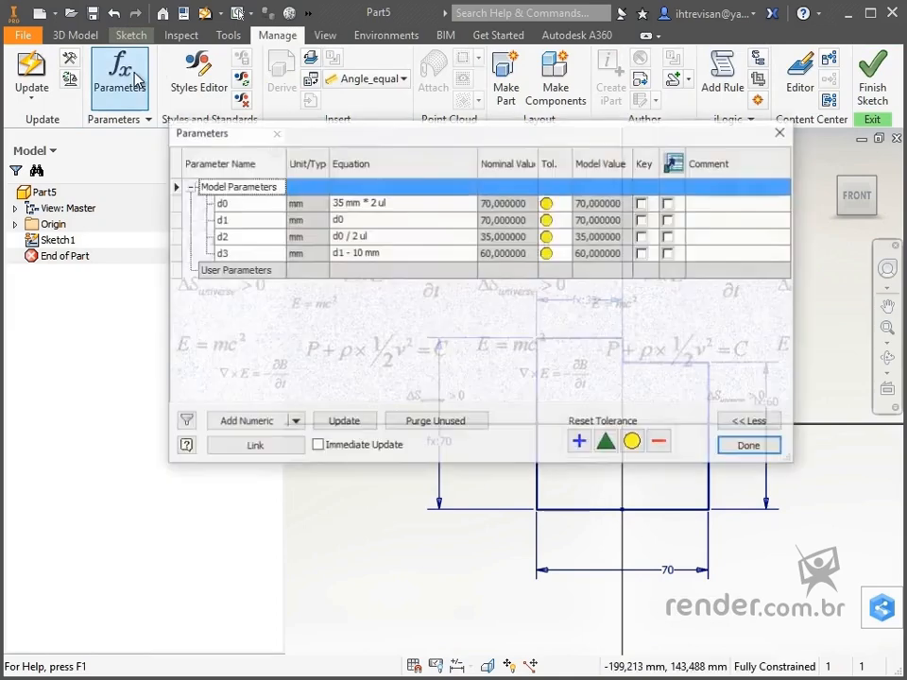